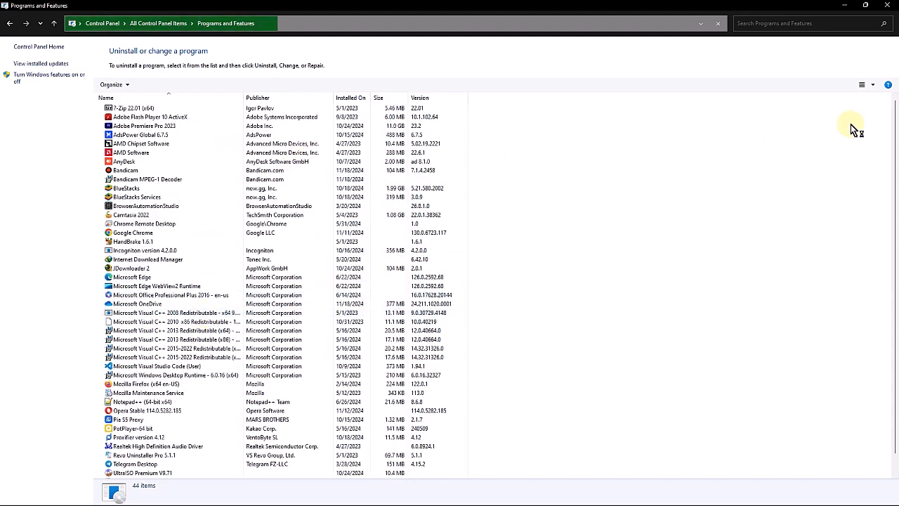
- Show the installed programs as tiles and restore the Programs and Features window to its smaller size
click(869, 88)
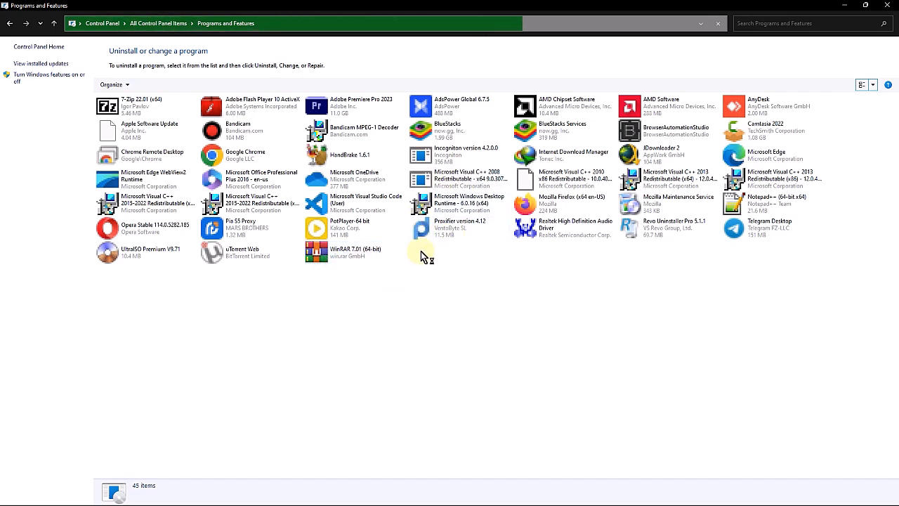
click(865, 5)
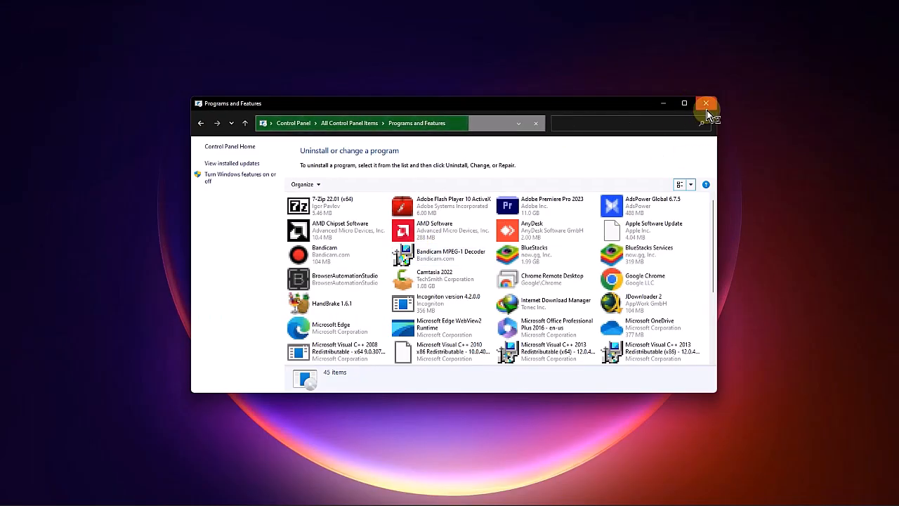
- Switch to Task Manager, maximize its window and show the list of startup programs
mouse_move(588, 502)
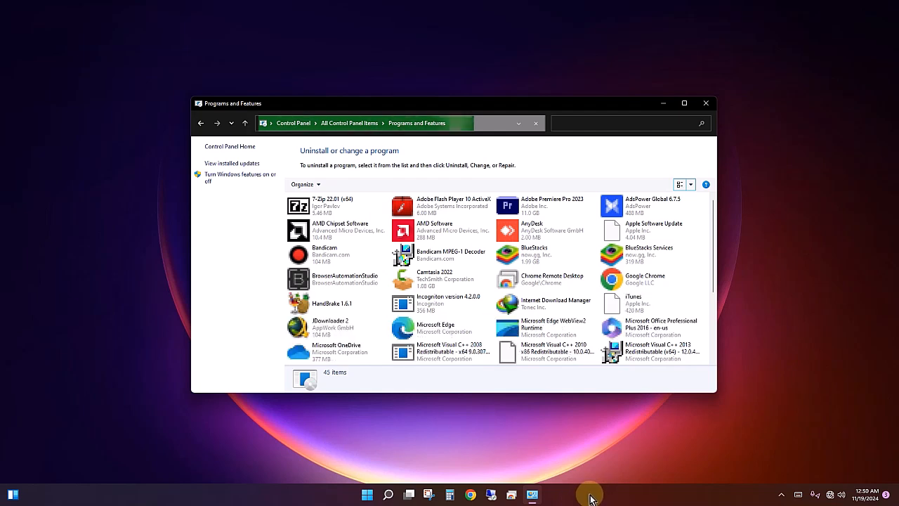
right_click(595, 497)
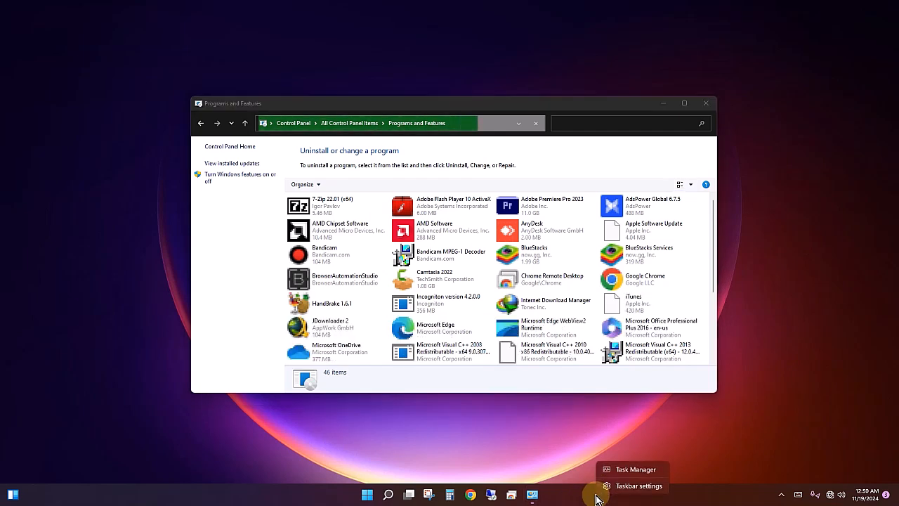
click(629, 470)
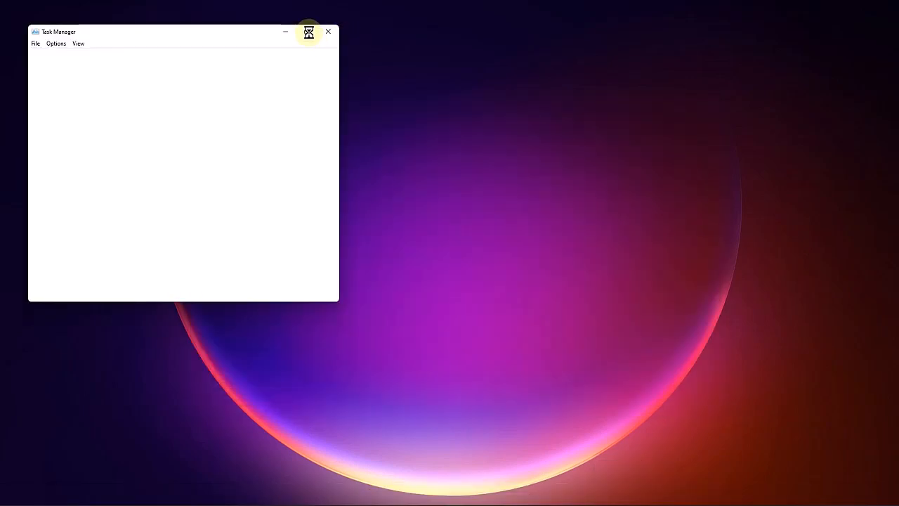
click(308, 32)
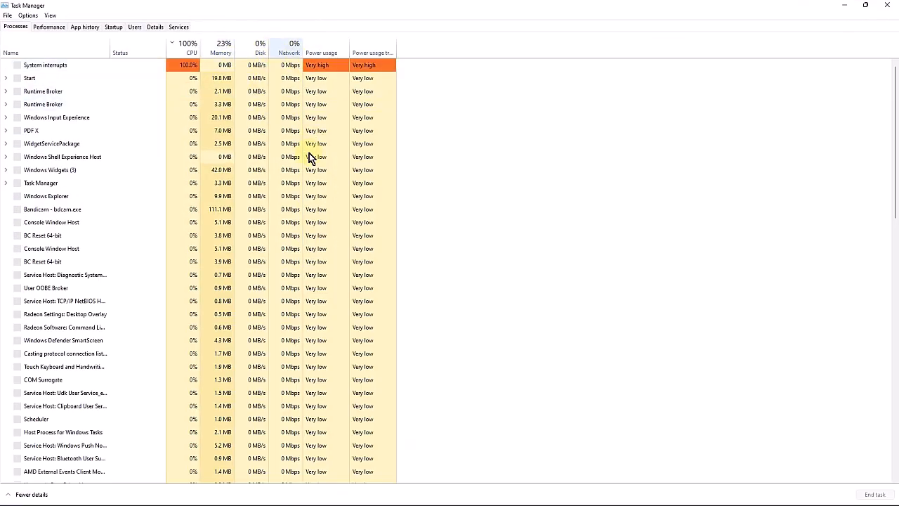
click(116, 31)
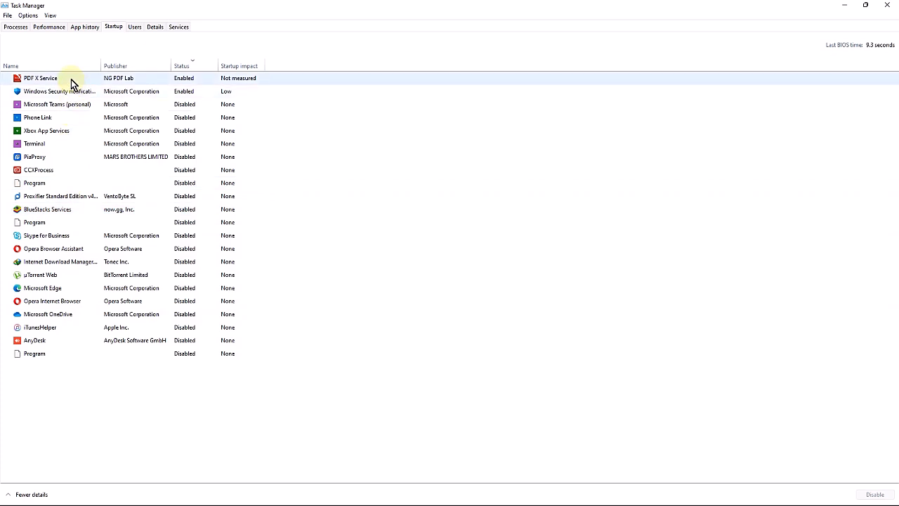
- Disable PDF X Service from running at startup, then close Task Manager
right_click(185, 83)
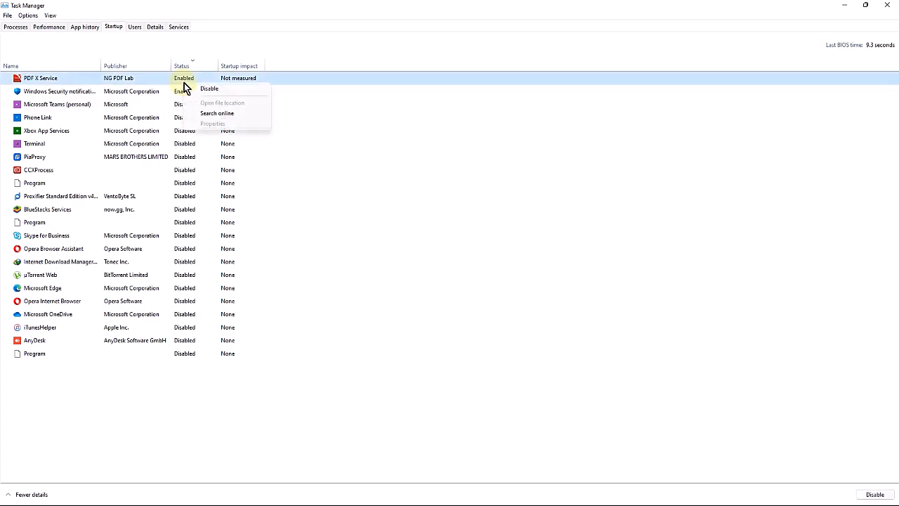
click(216, 88)
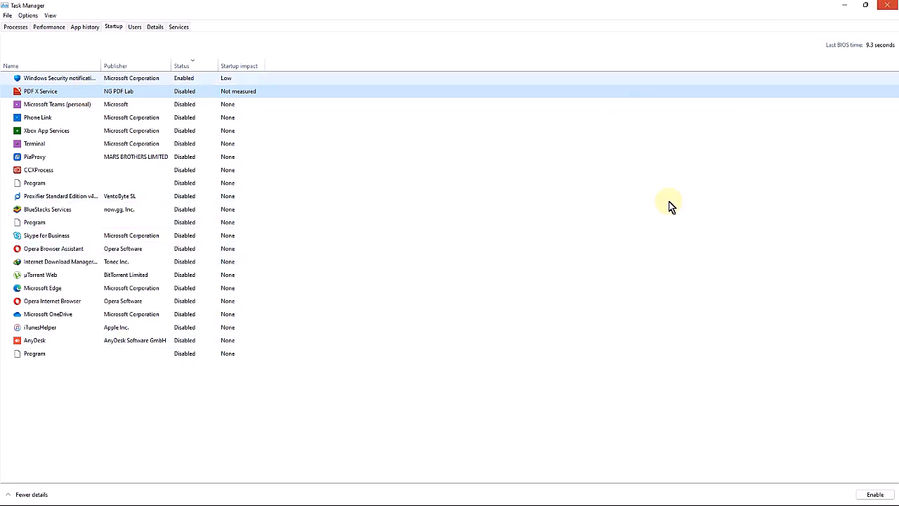
key(super+Down)
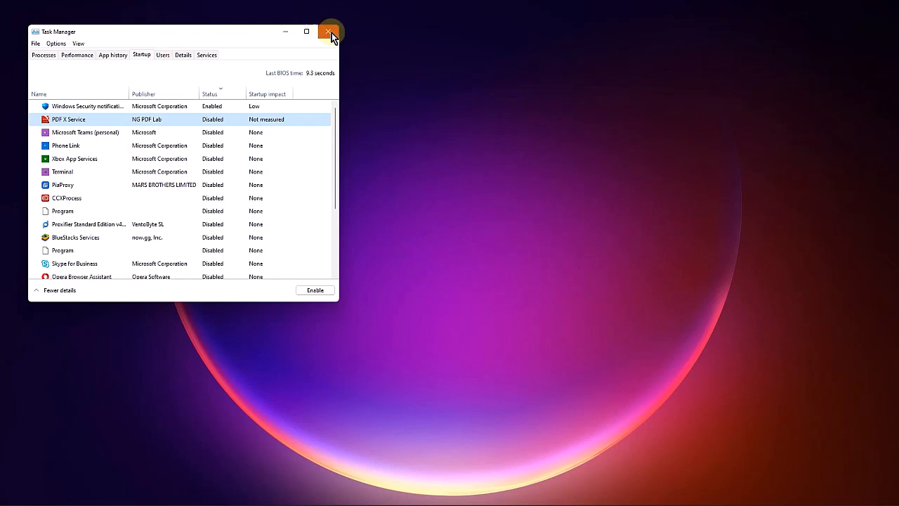
click(331, 33)
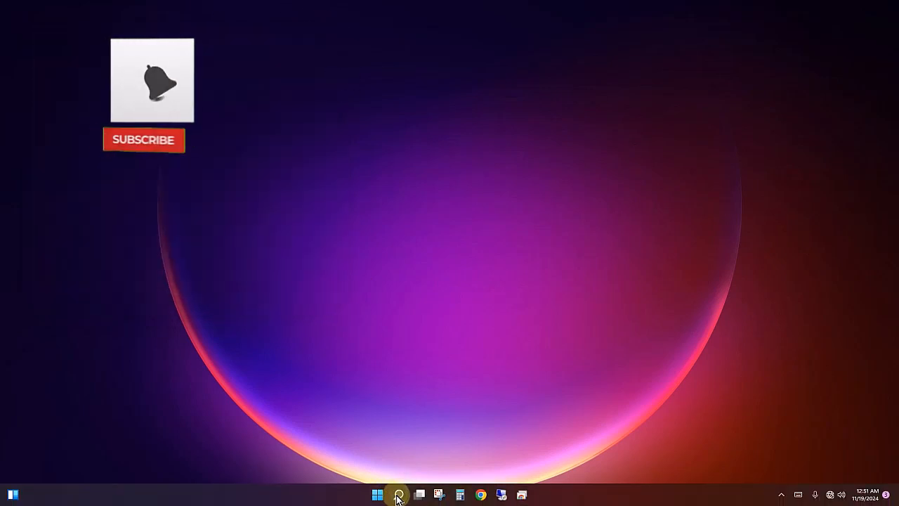
- Search Windows for "disk cleanup" and open the Disk Cleanup app
click(399, 495)
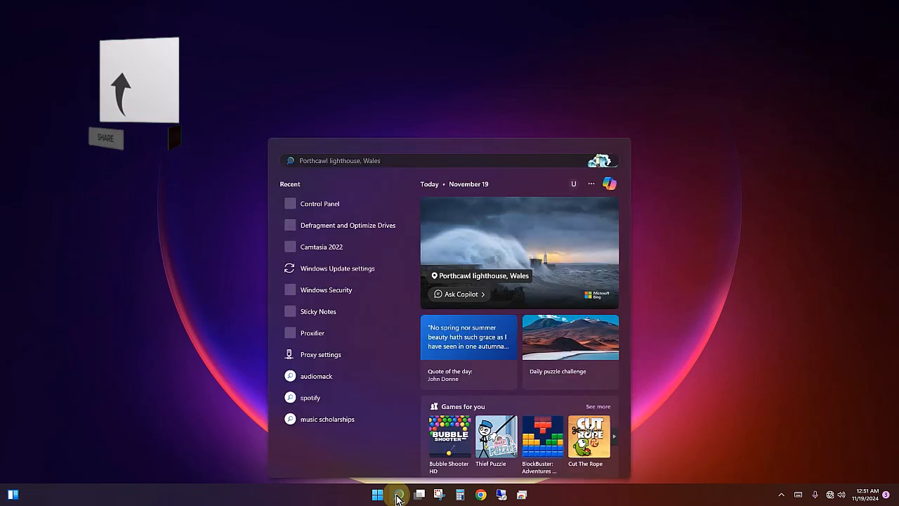
text(dis)
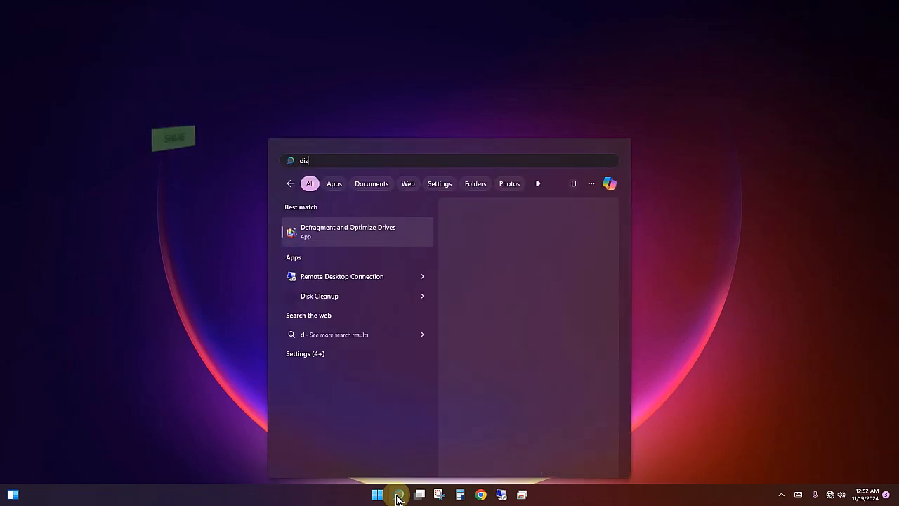
text(k cl)
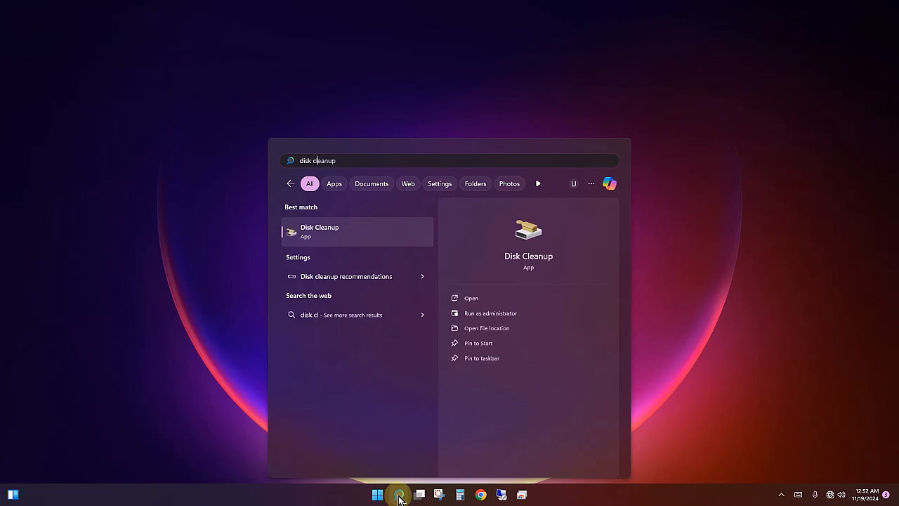
text(e)
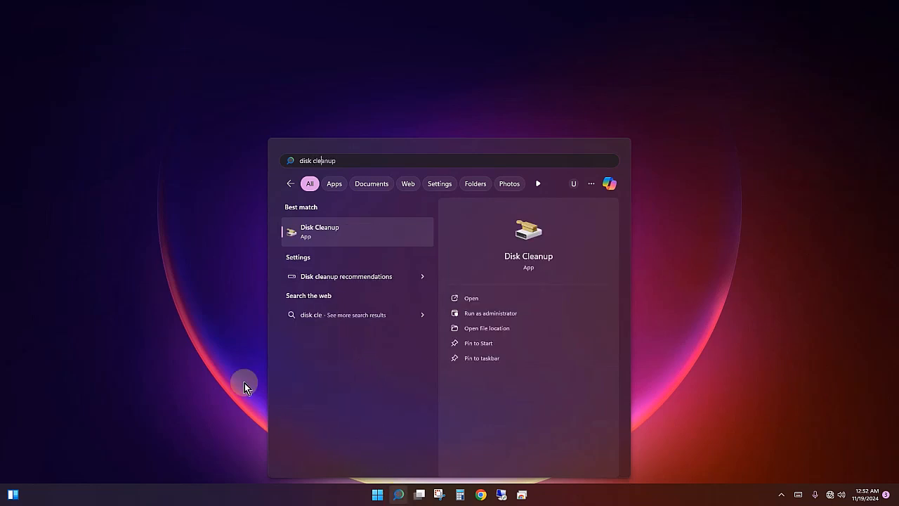
click(378, 235)
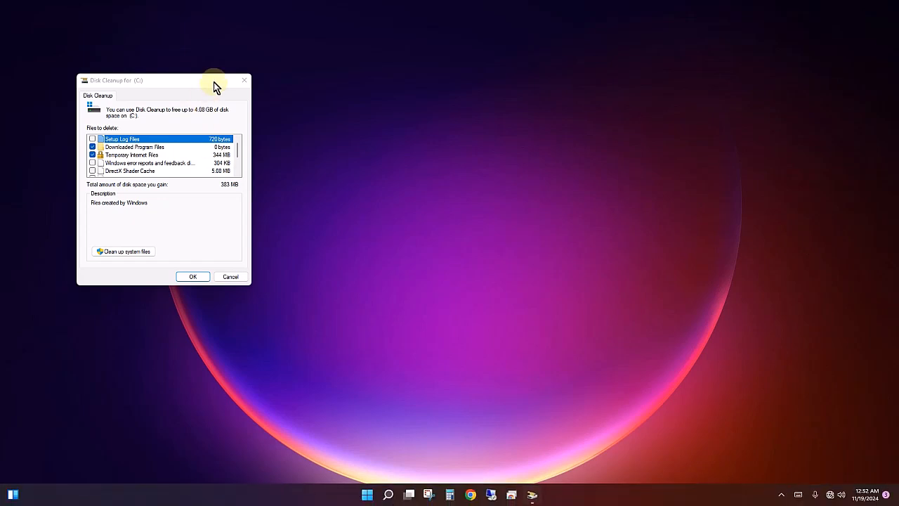
- Review the file categories offered for cleanup on drive C: and include Temporary files in the deletion
drag(214, 86, 246, 88)
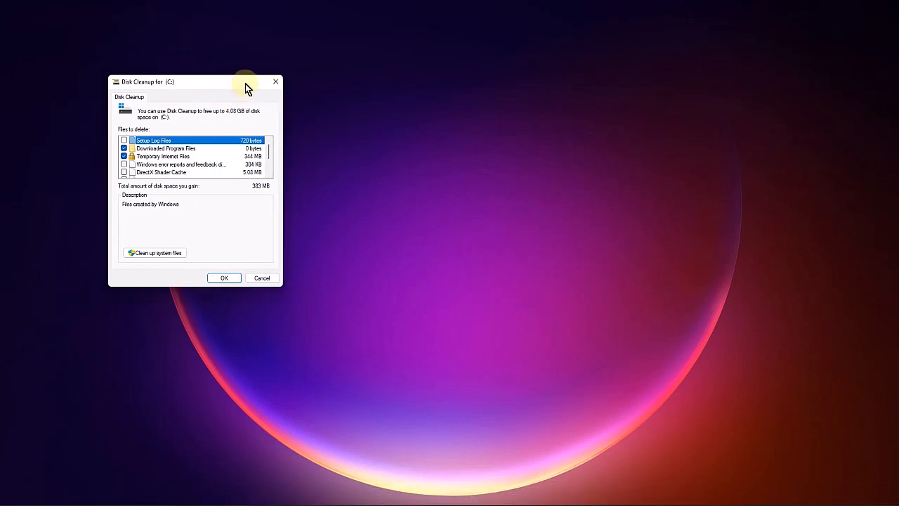
click(209, 157)
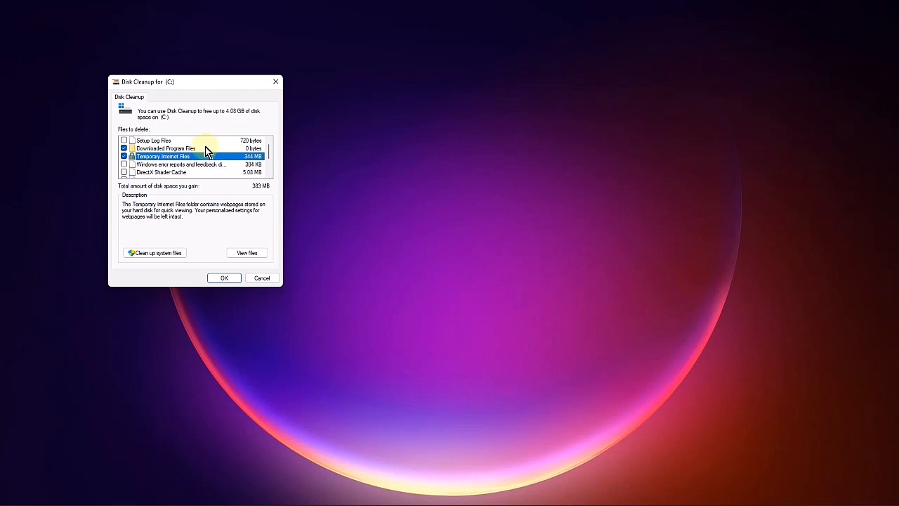
scroll(213, 160, down, 2)
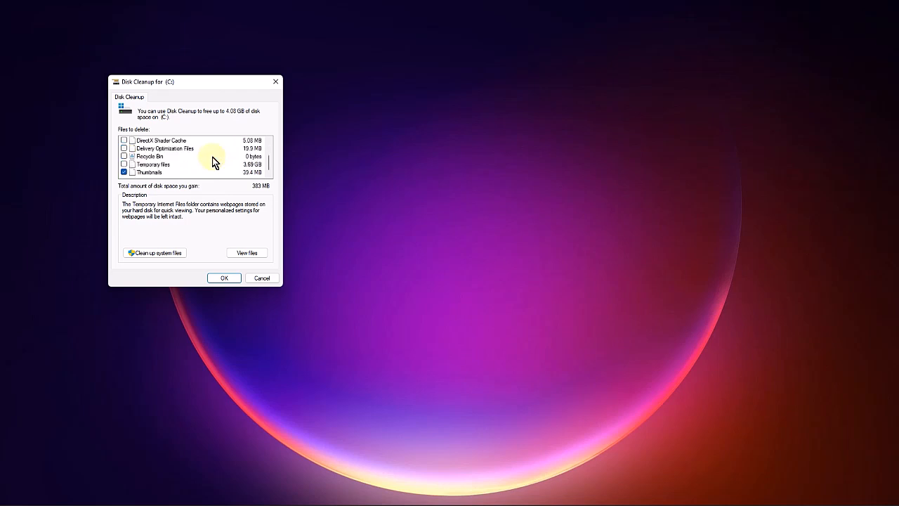
scroll(214, 161, up, 2)
scroll(215, 160, down, 2)
click(153, 165)
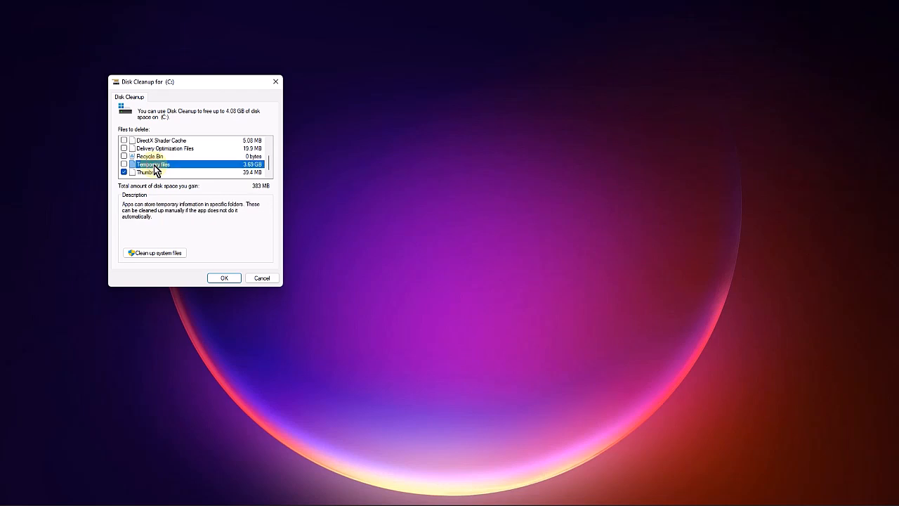
click(123, 164)
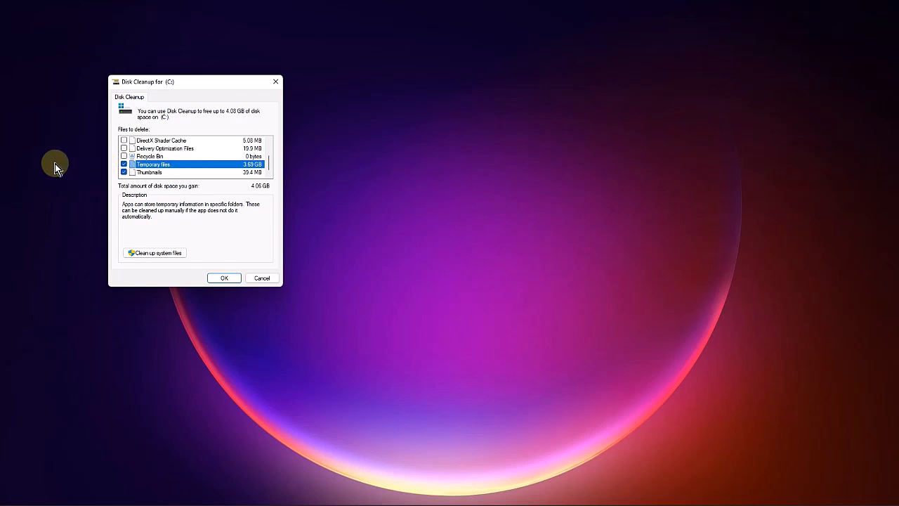
- Exclude Downloaded Program Files, Temporary Internet Files and Thumbnails from the cleanup, include Recycle Bin, and close Disk Cleanup without running it
scroll(206, 161, up, 2)
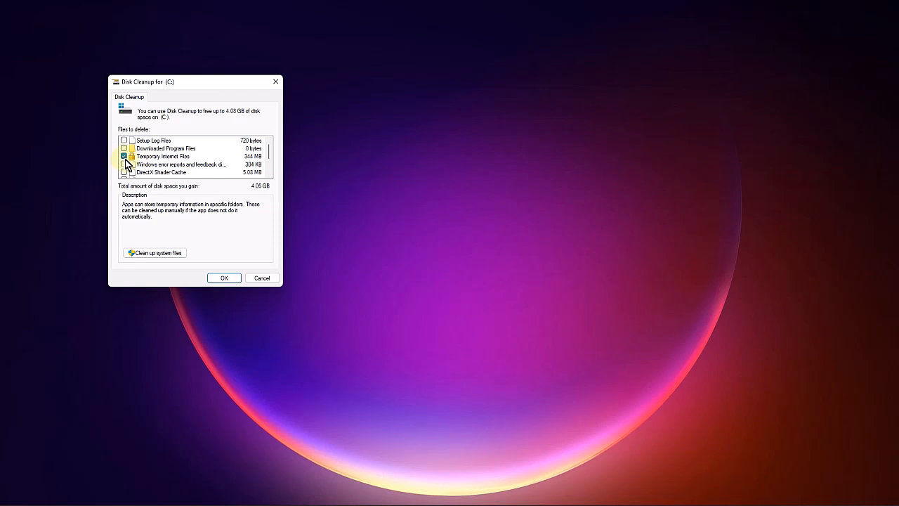
click(125, 156)
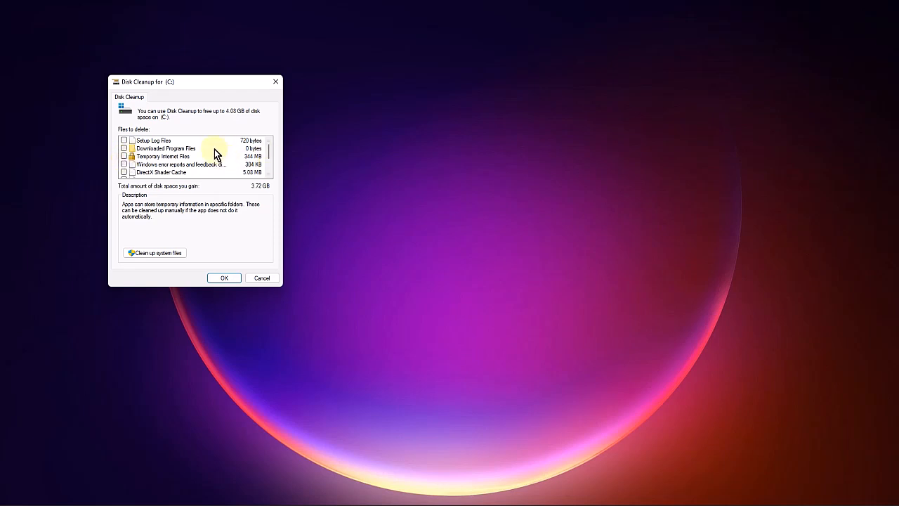
scroll(210, 147, down, 2)
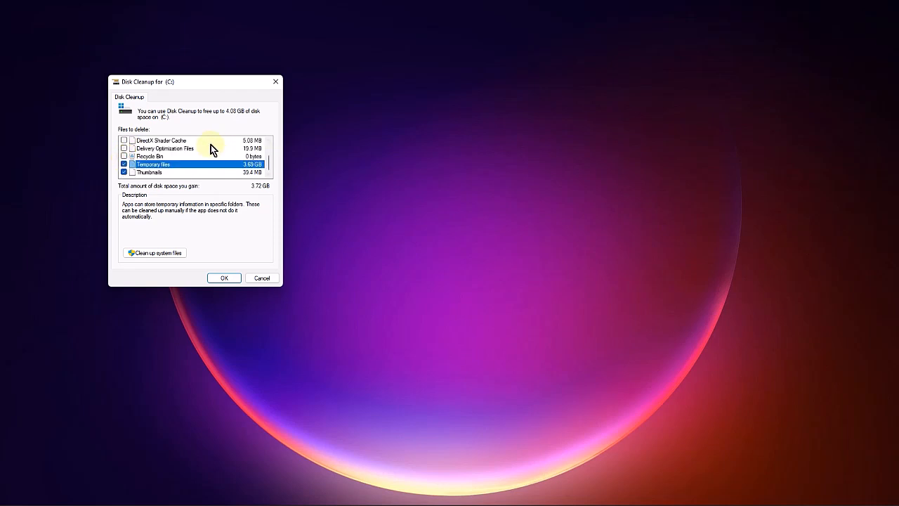
click(124, 172)
click(123, 156)
click(273, 83)
- Search Windows for "windows update settings" and open the Windows Update settings
mouse_move(281, 497)
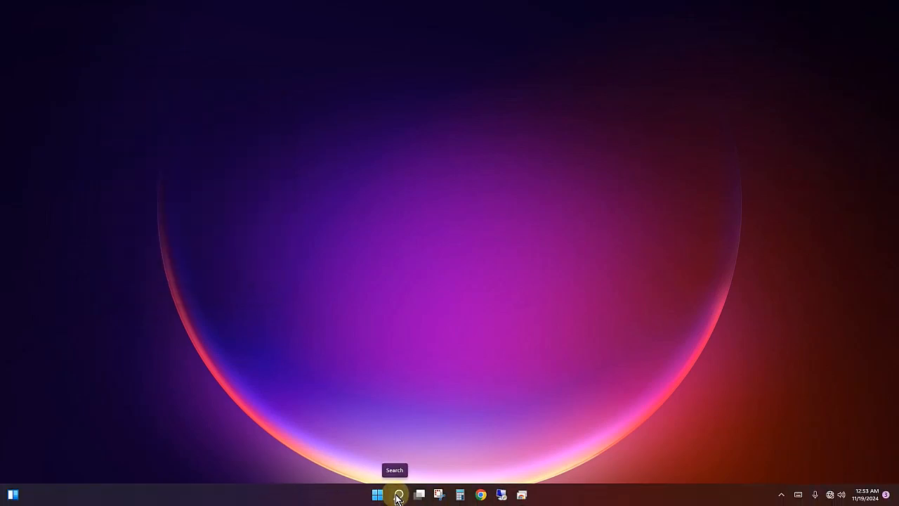
click(397, 495)
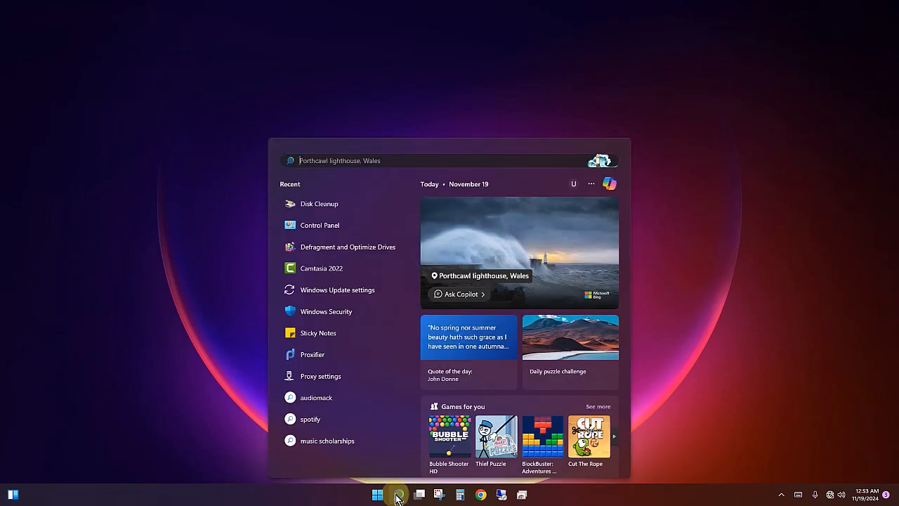
text(win)
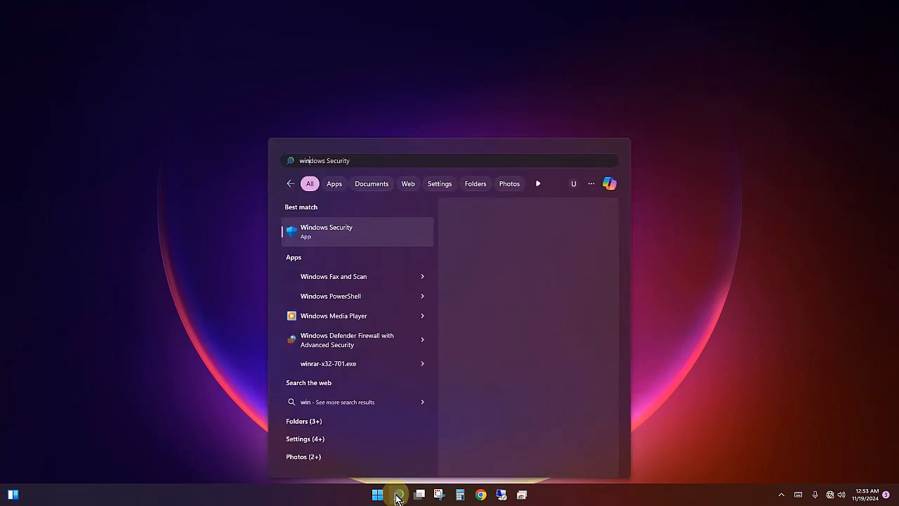
text(d)
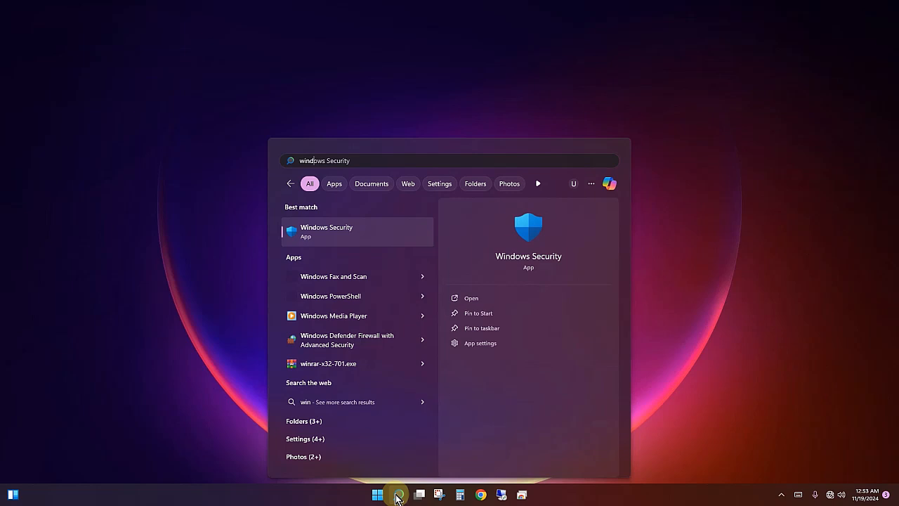
text(ows update settings)
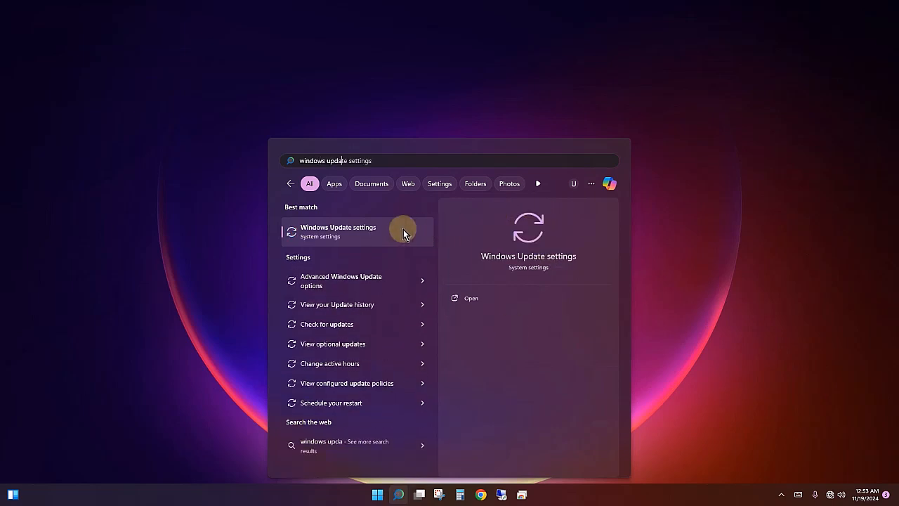
click(378, 228)
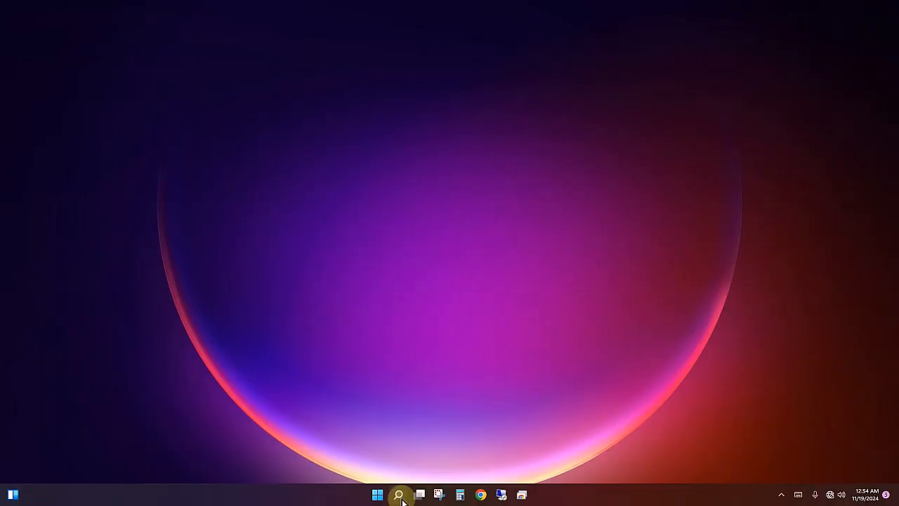
- Find and open Windows Security, and show the scan options under Virus & threat protection
click(401, 500)
text(w)
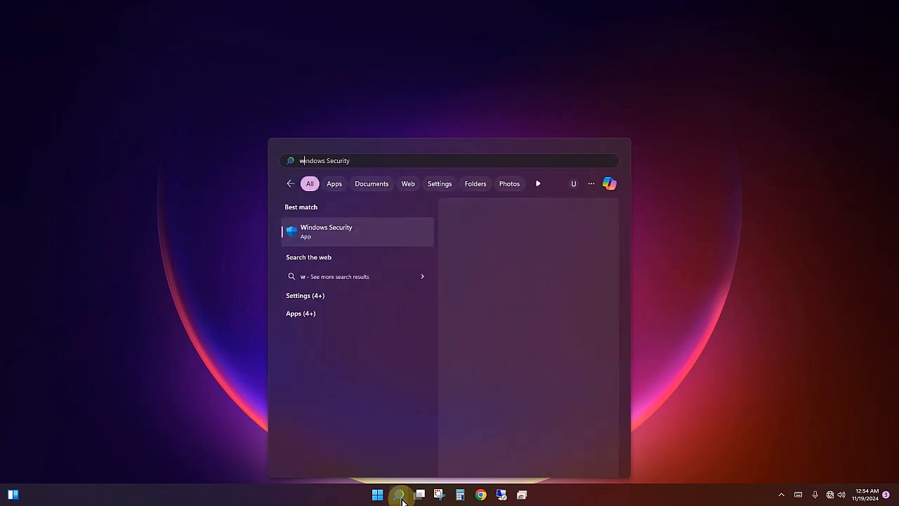
text(indows)
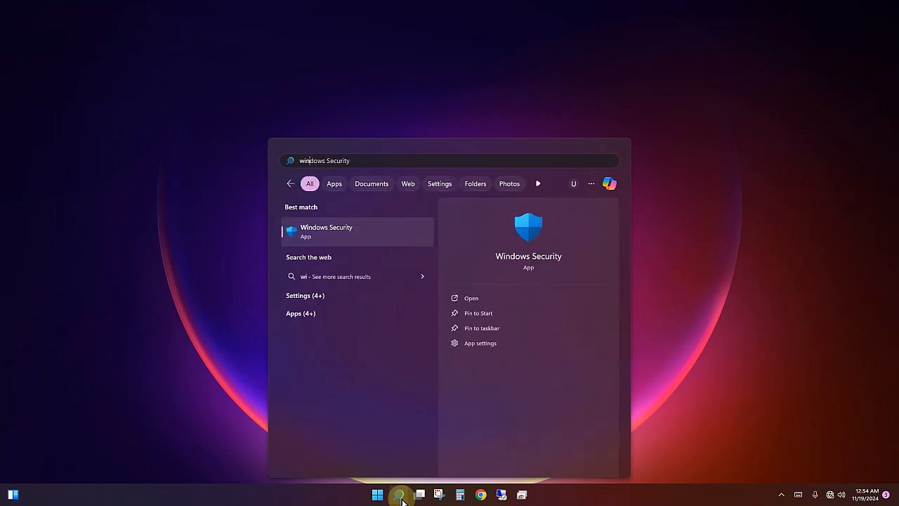
click(377, 229)
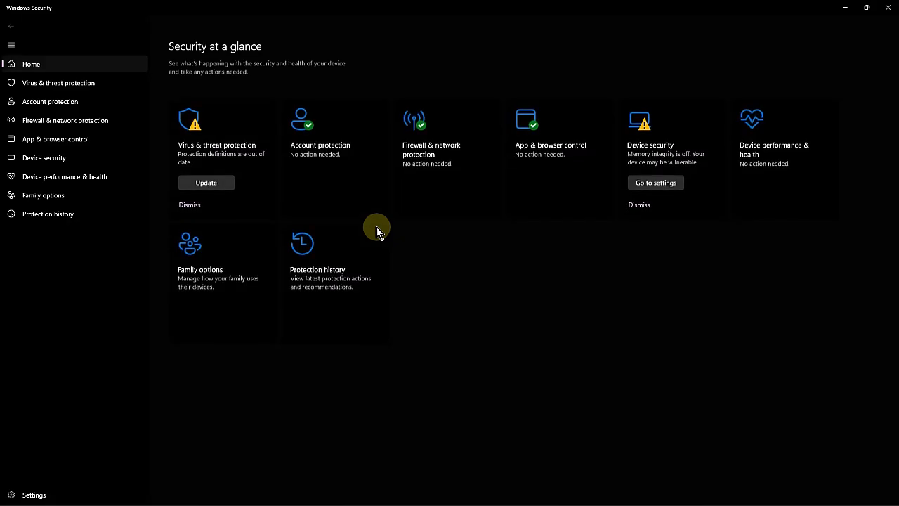
click(51, 83)
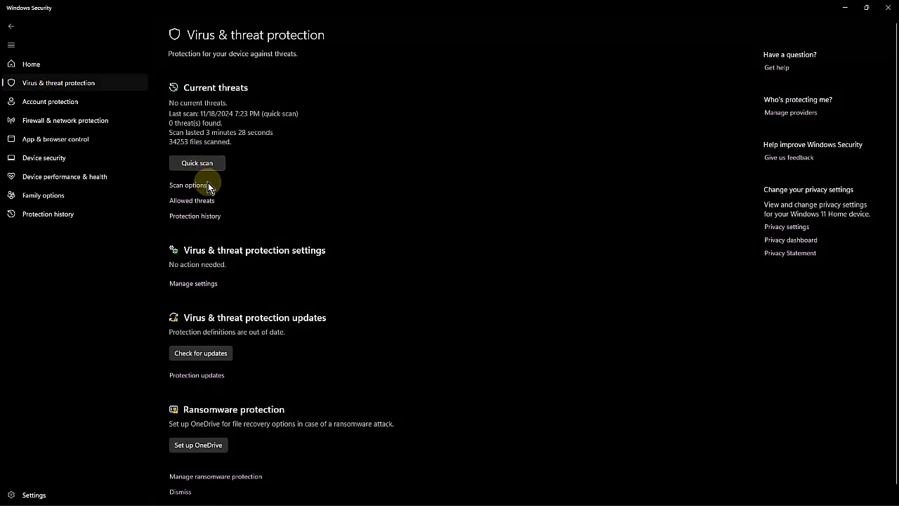
click(188, 185)
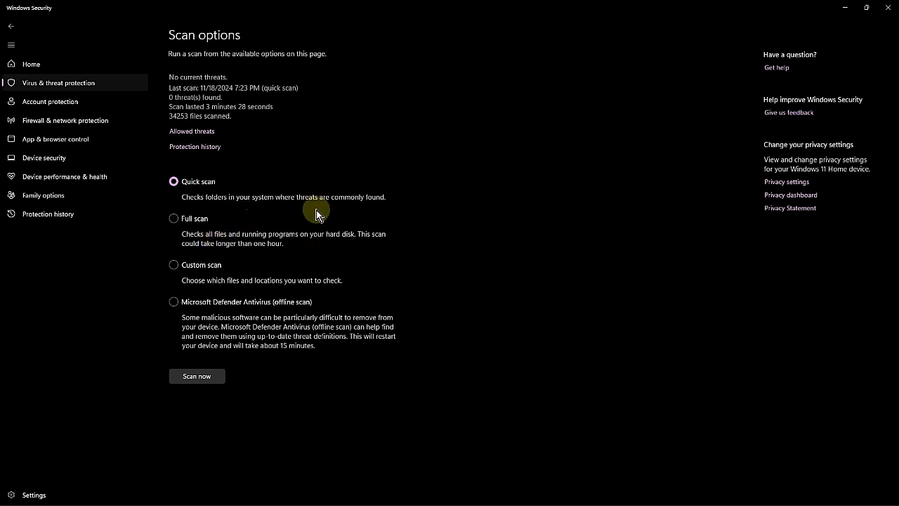
- Close Windows Security, then search Windows for "Defragment and Optimize Drives" and open it
click(866, 7)
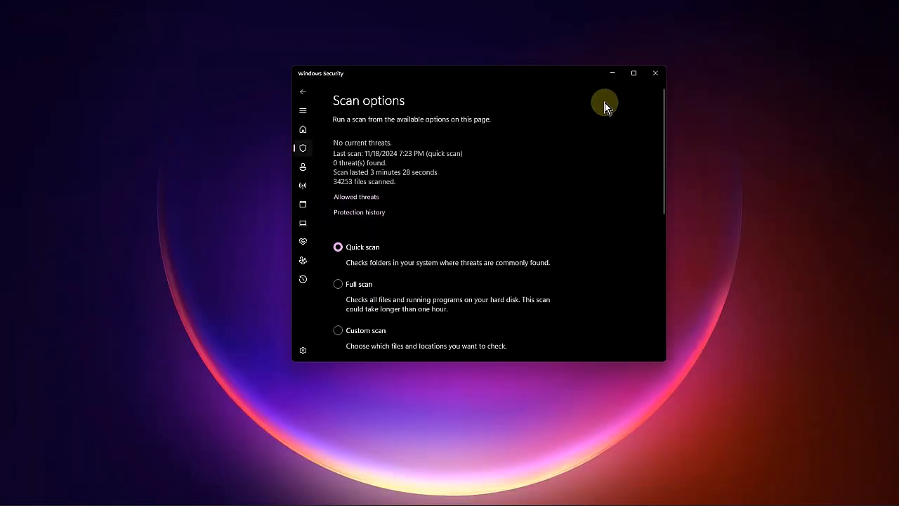
click(656, 73)
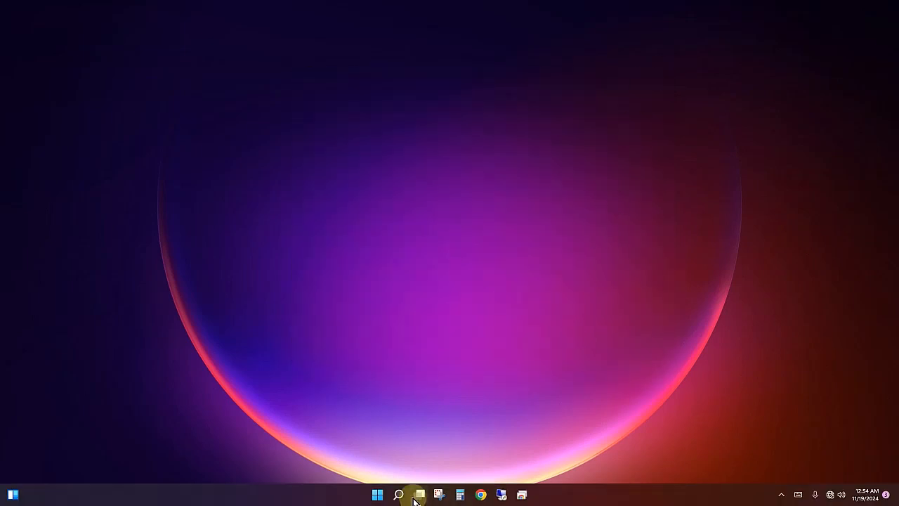
click(399, 492)
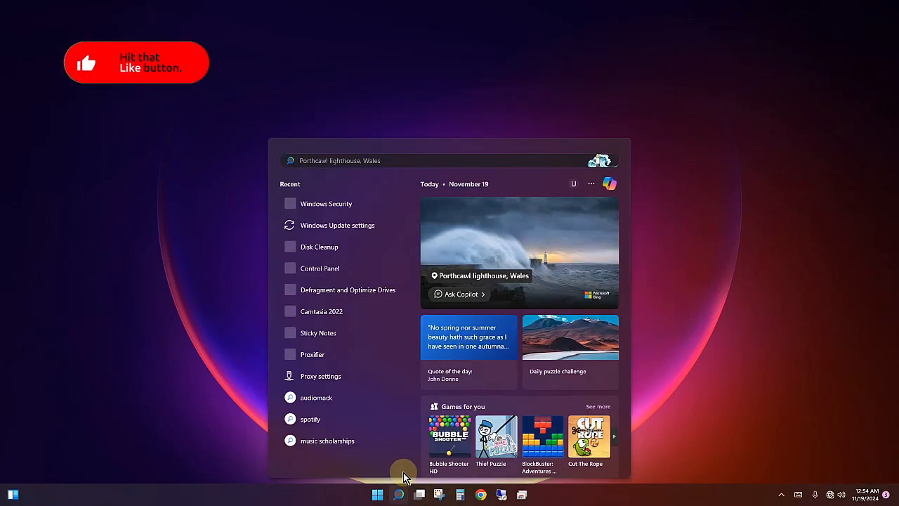
text(defragment and Optimize Drives)
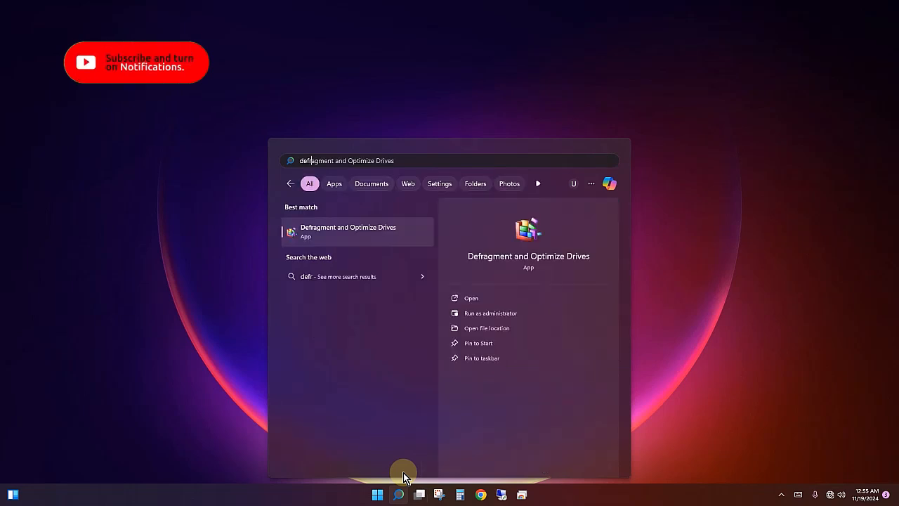
click(345, 234)
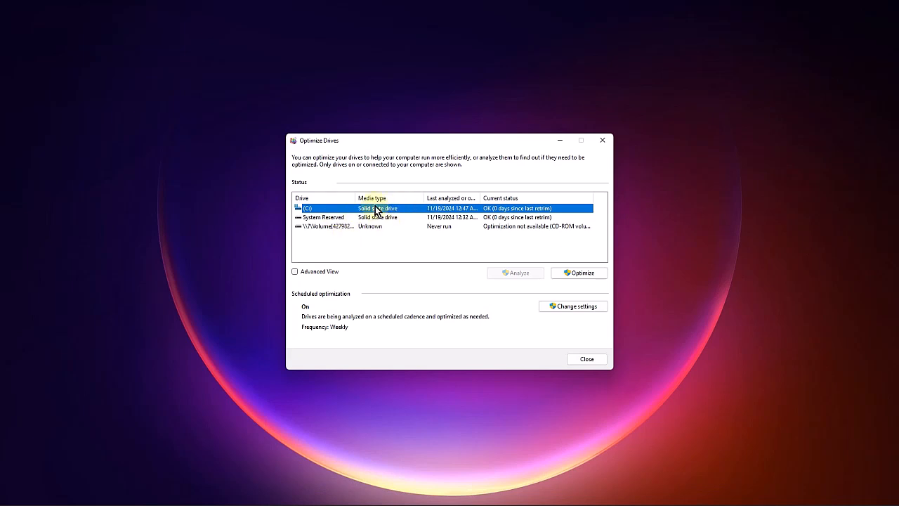
- Look through the listed drives and optimize drive C:
click(336, 217)
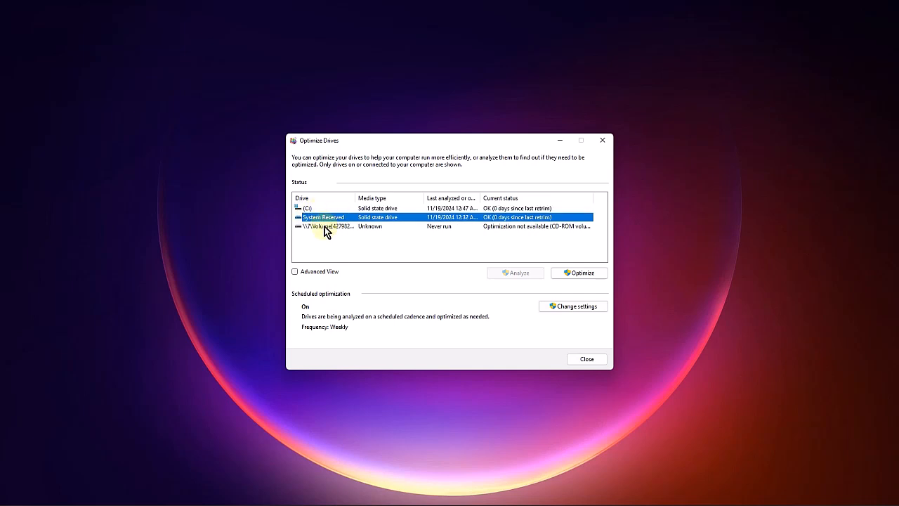
click(325, 228)
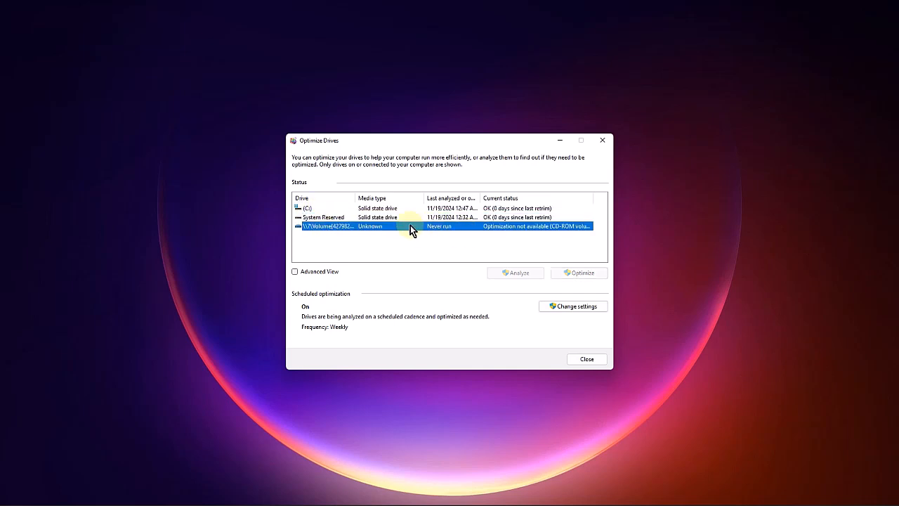
click(327, 208)
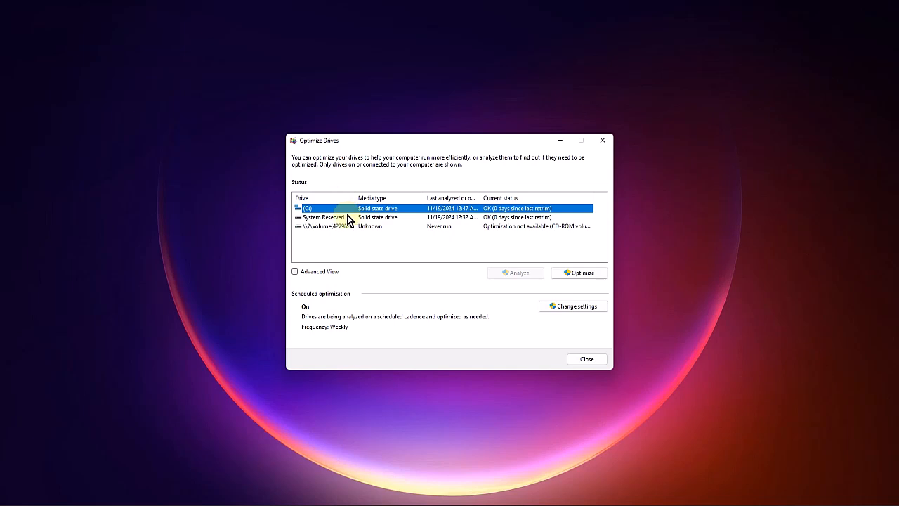
click(580, 275)
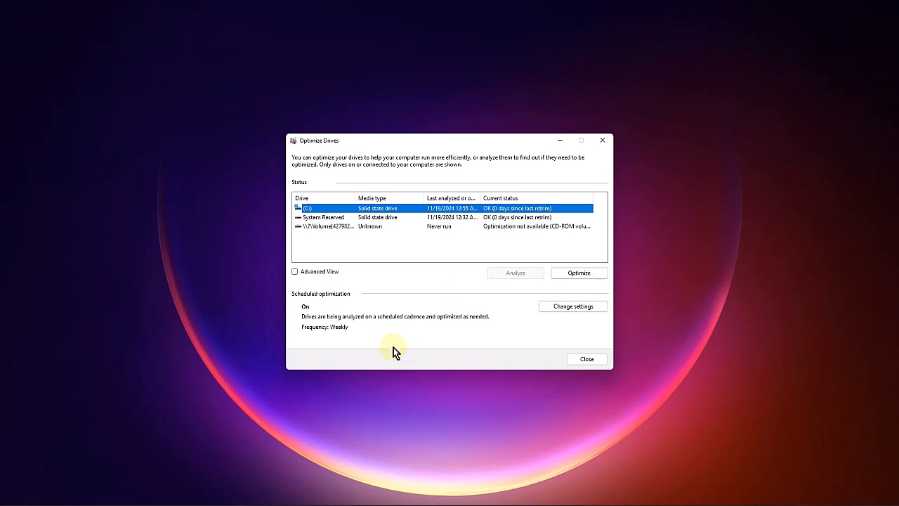
- Review the frequency choices of the optimization schedule, cancel without changing it, and close Optimize Drives
click(577, 311)
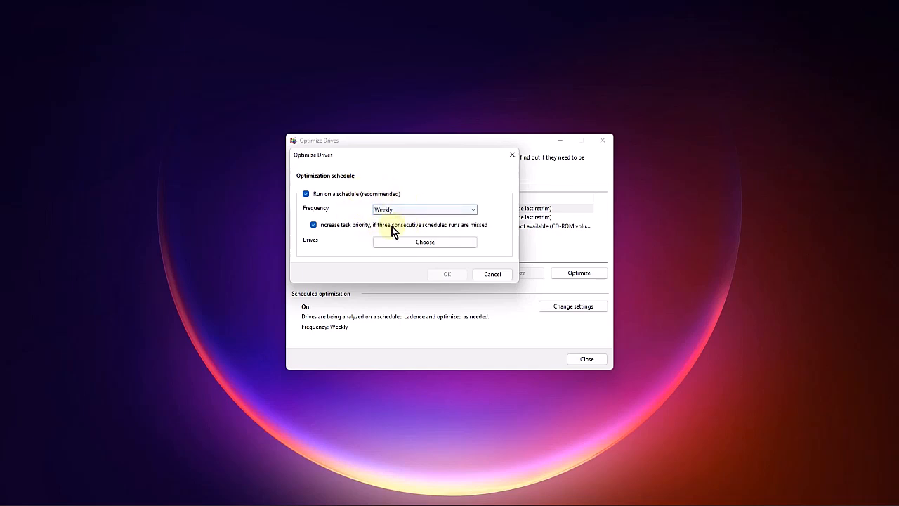
click(403, 208)
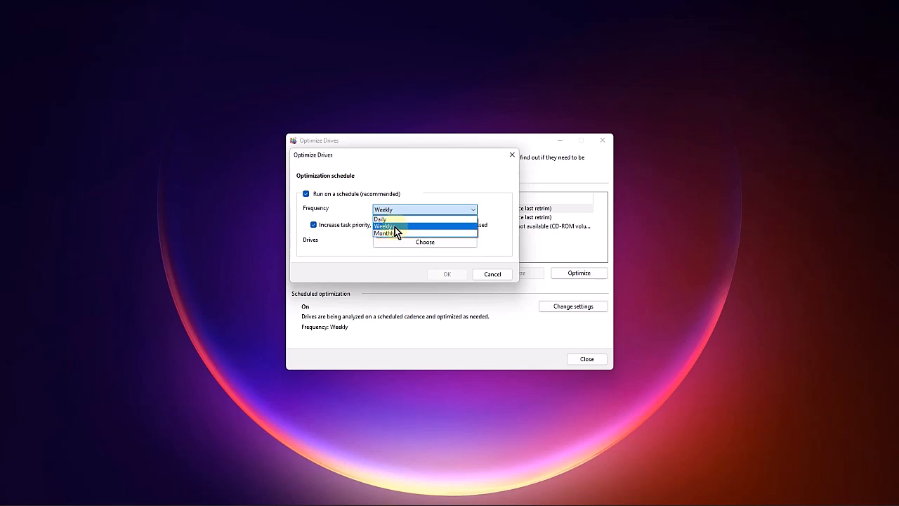
click(403, 226)
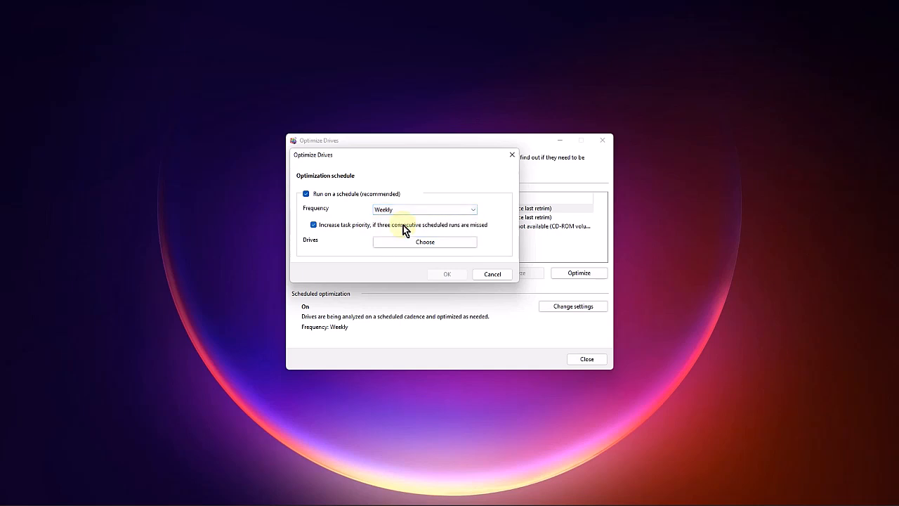
click(494, 274)
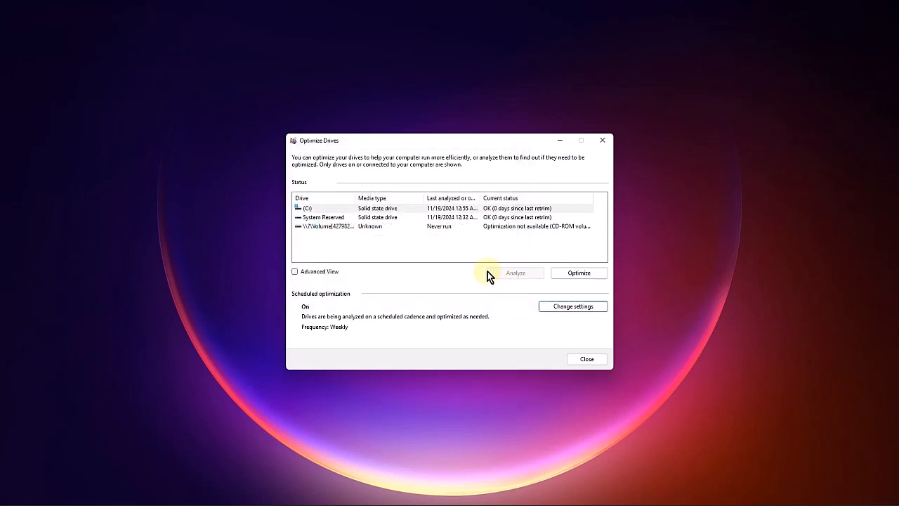
click(602, 144)
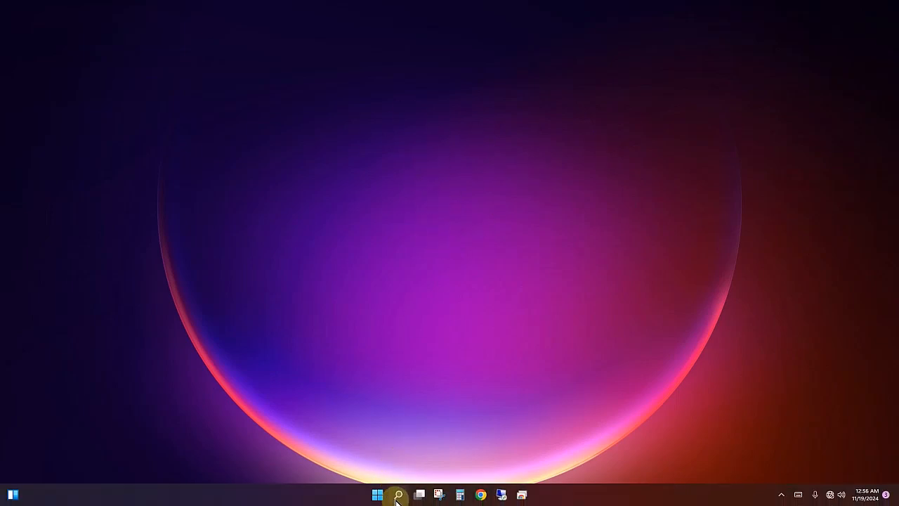
click(398, 495)
text(system)
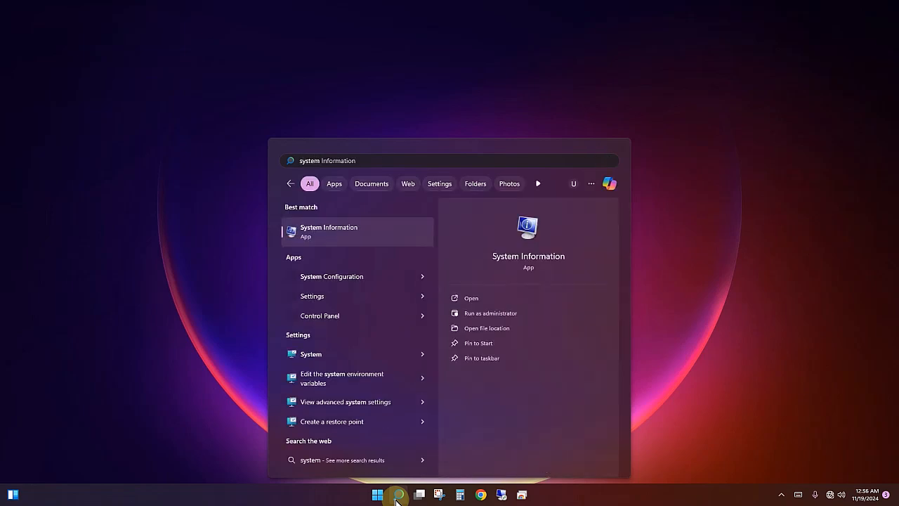
text( proper)
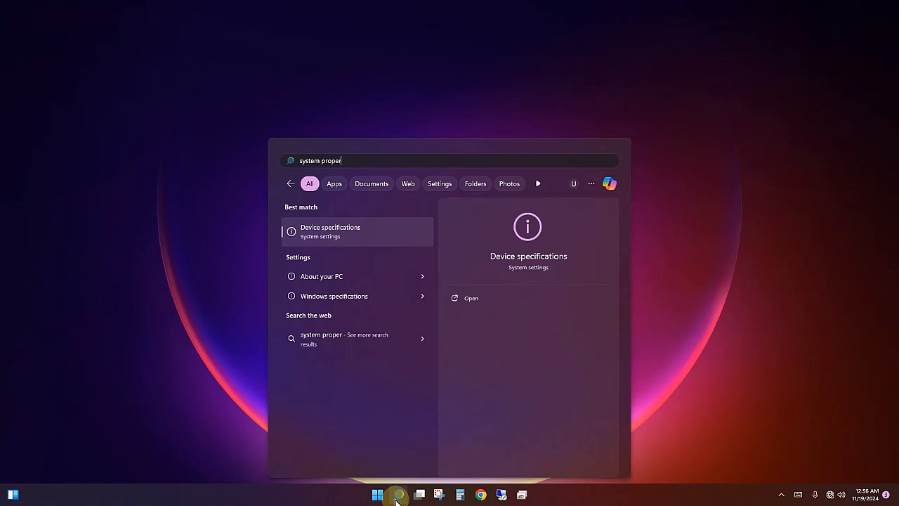
key(BackSpace)
key(BackSpace)
key(BackSpace)
key(BackSpace)
key(BackSpace)
key(BackSpace)
key(BackSpace)
key(BackSpace)
key(BackSpace)
key(BackSpace)
key(BackSpace)
key(BackSpace)
key(BackSpace)
- Search Windows for "performance" and open the "Adjust the appearance and performance of Windows" settings
text(perfor)
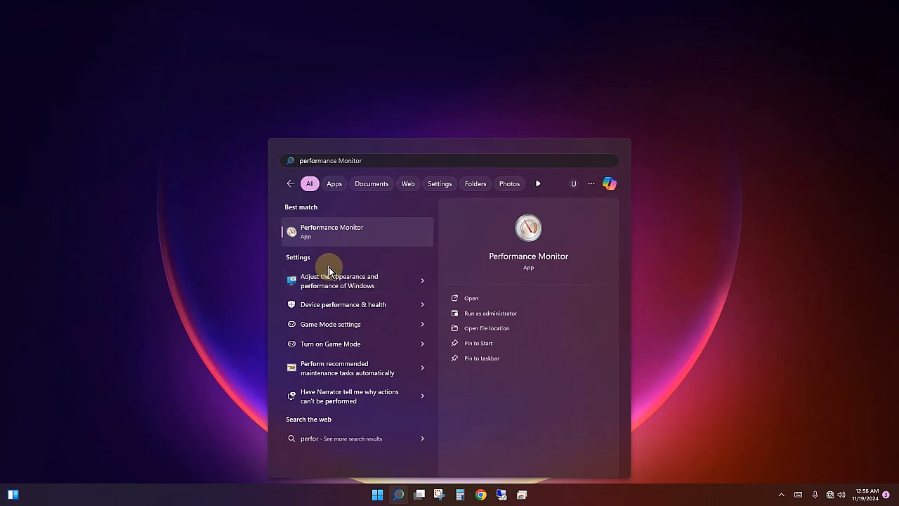
key(Tab)
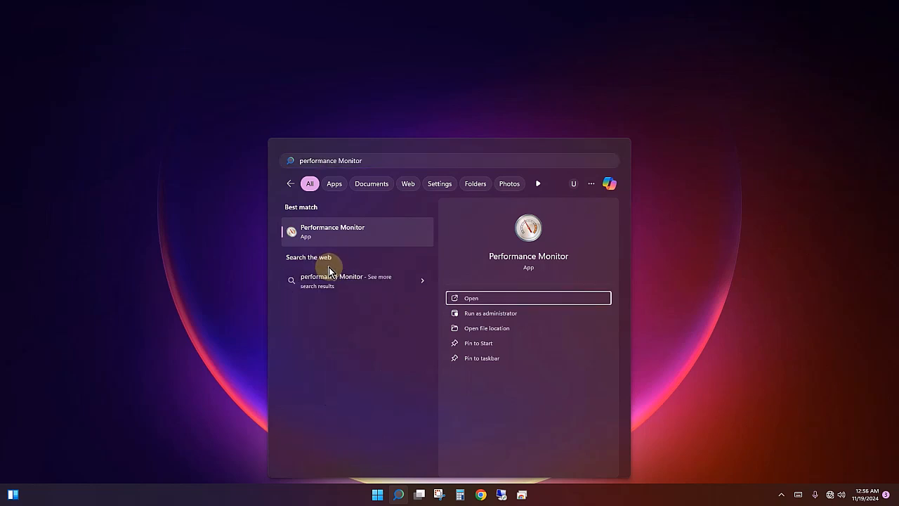
key(shift+Tab)
key(BackSpace)
key(BackSpace)
key(BackSpace)
key(BackSpace)
key(BackSpace)
key(BackSpace)
key(BackSpace)
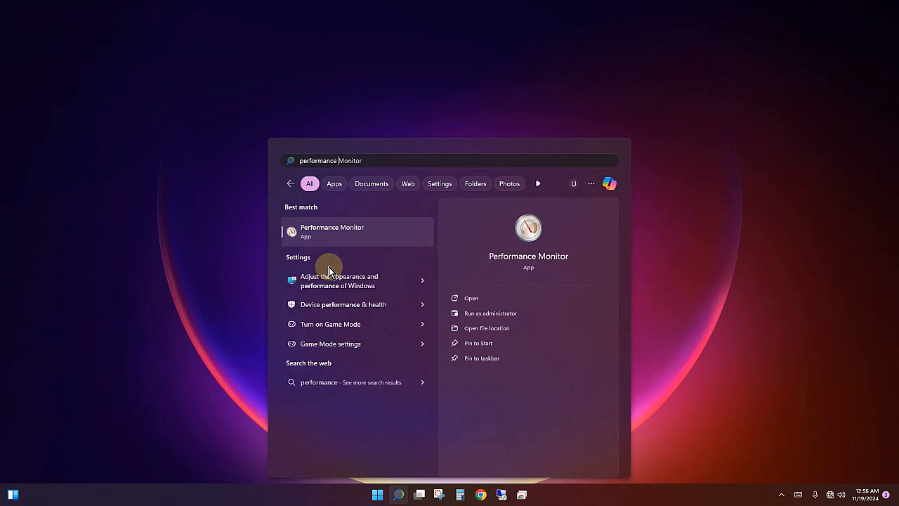
click(417, 281)
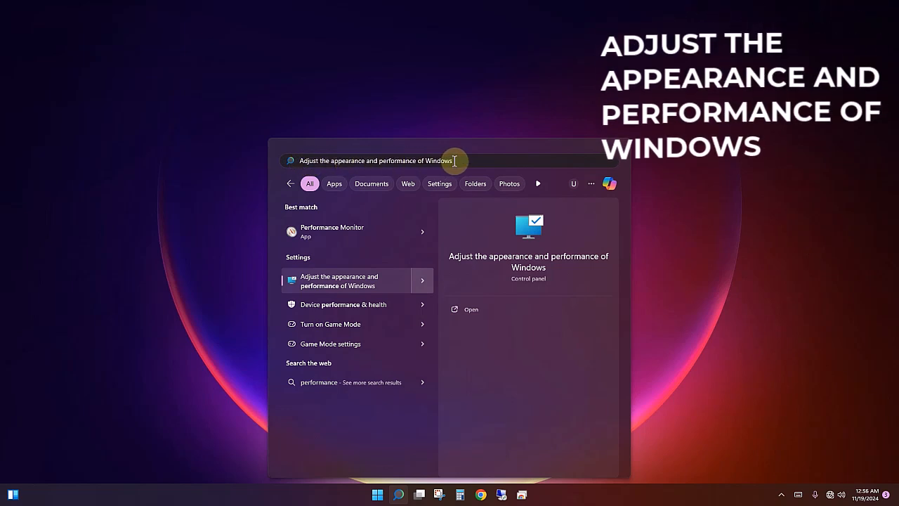
click(335, 280)
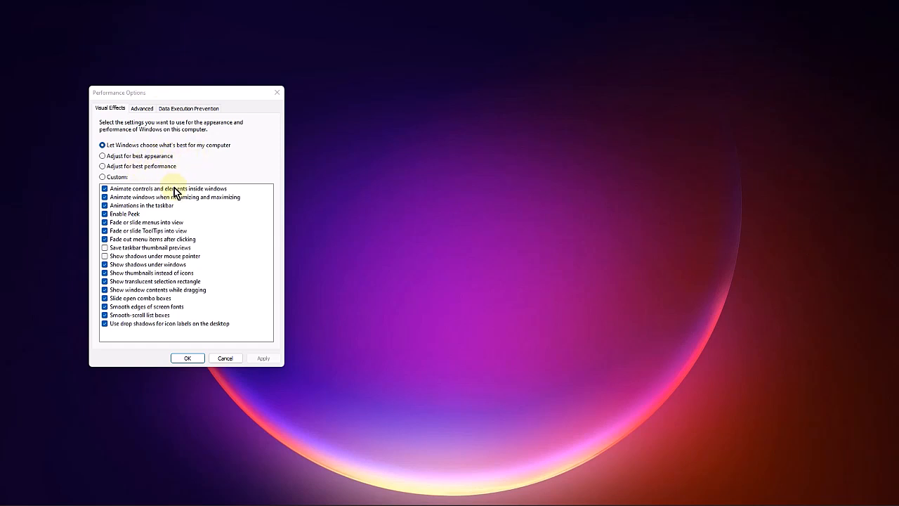
- Set the visual effects to Adjust for best performance, apply the change and close Performance Options
click(102, 166)
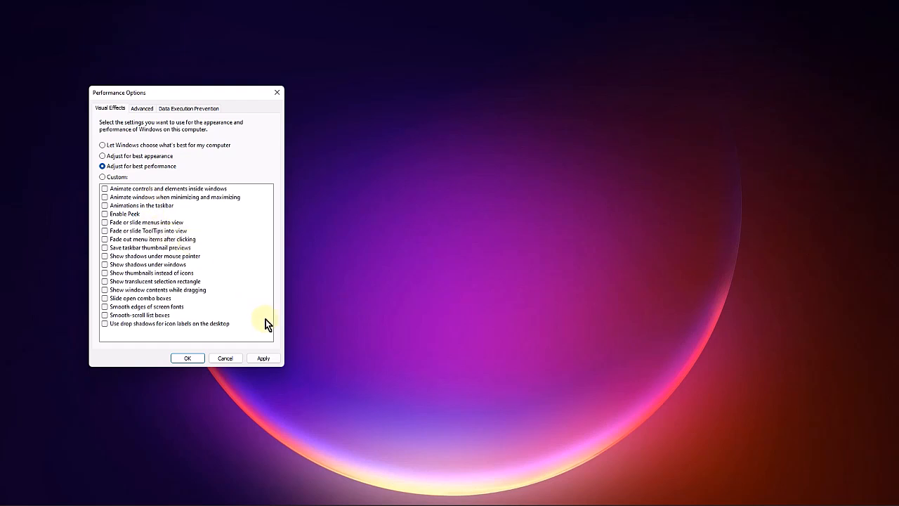
click(269, 358)
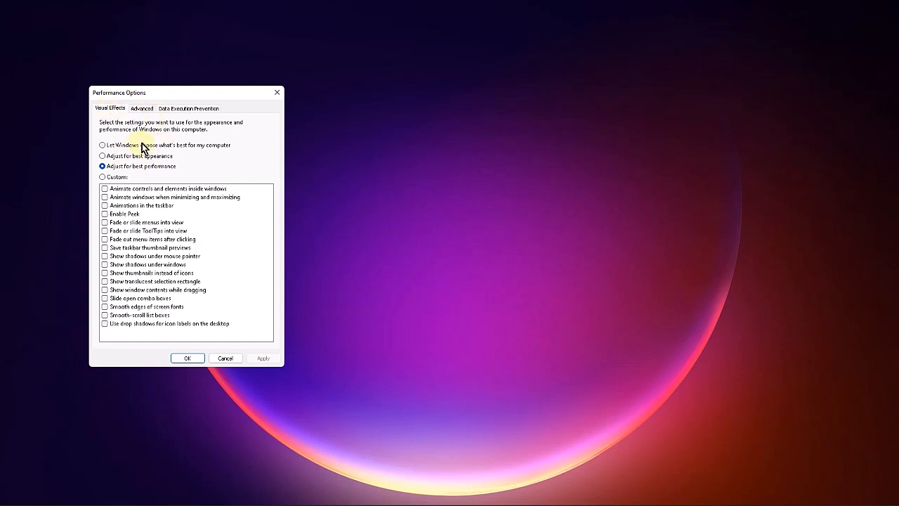
click(188, 358)
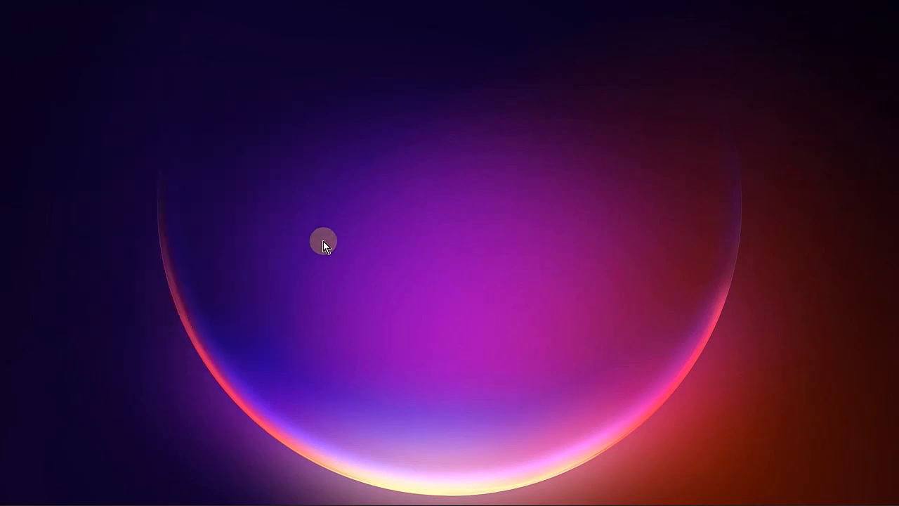
right_click(282, 309)
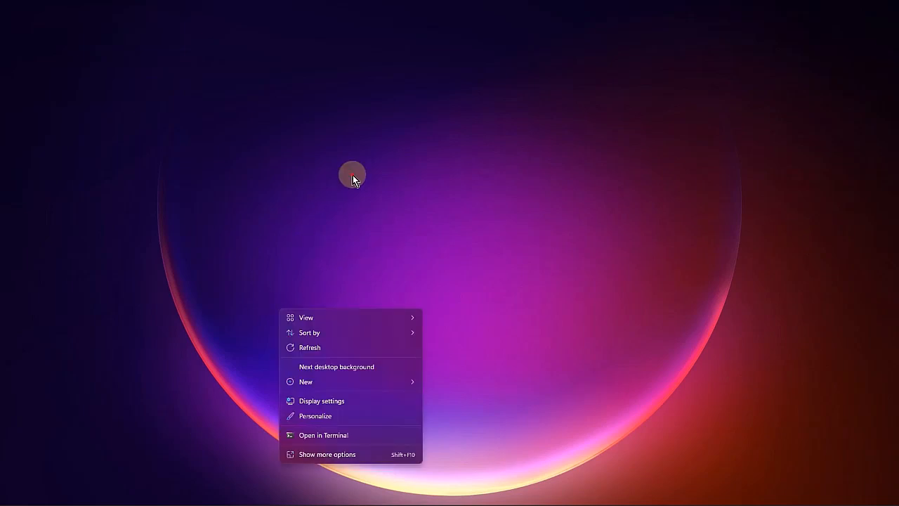
click(381, 274)
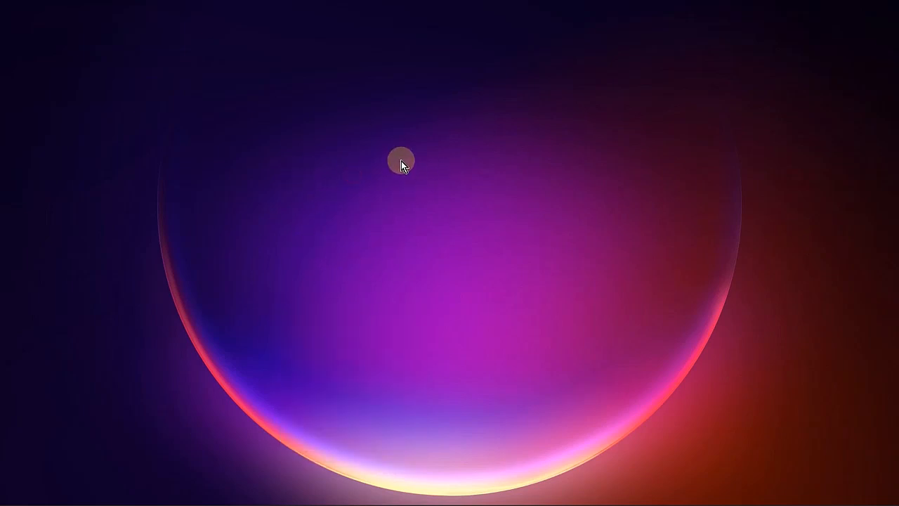